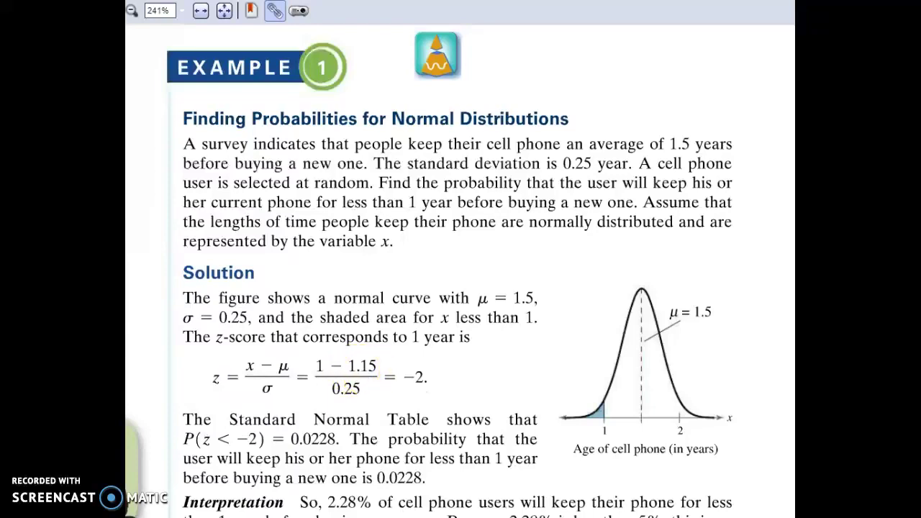
Compare the z-score formulas in A9, (1-1.15)/0.25, and C9, (1-1.5)/0.25, with the textbook.
key("alt+Tab")
left_click(529, 314)
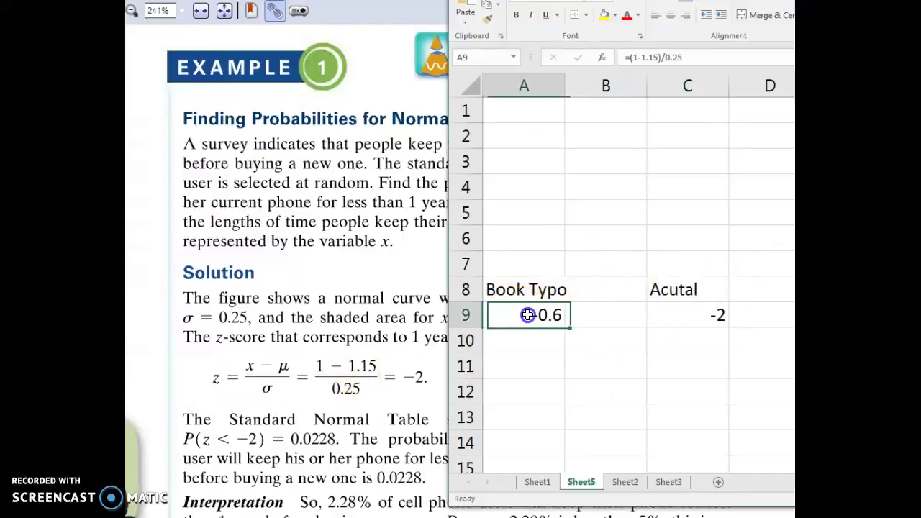
double_click(544, 319)
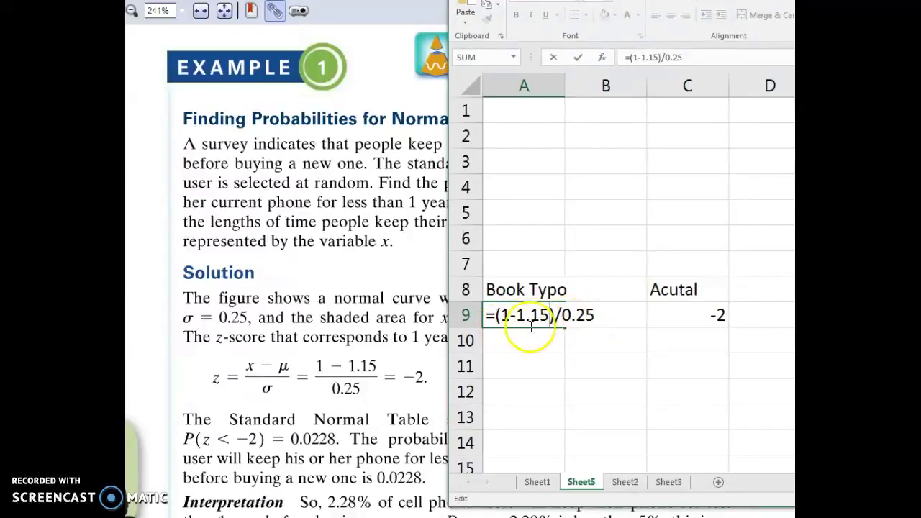
key("Return")
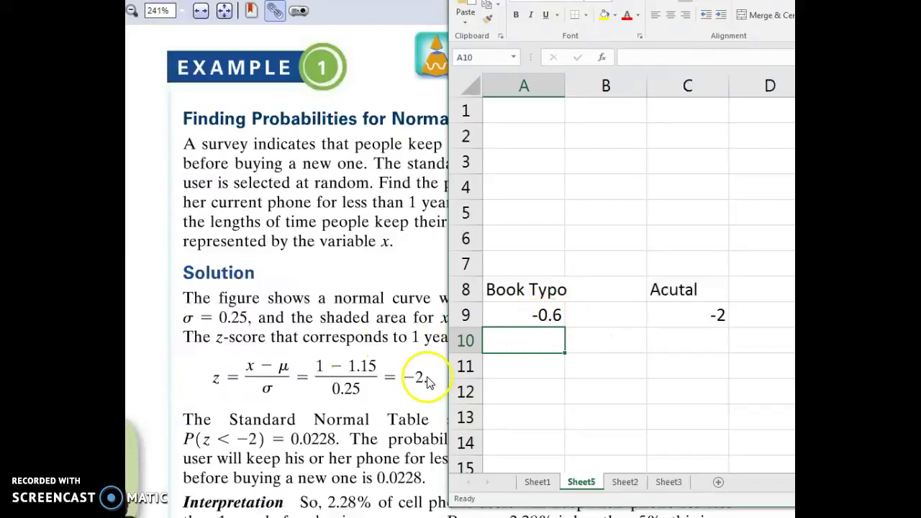
key("Return")
left_click(708, 313)
double_click(710, 315)
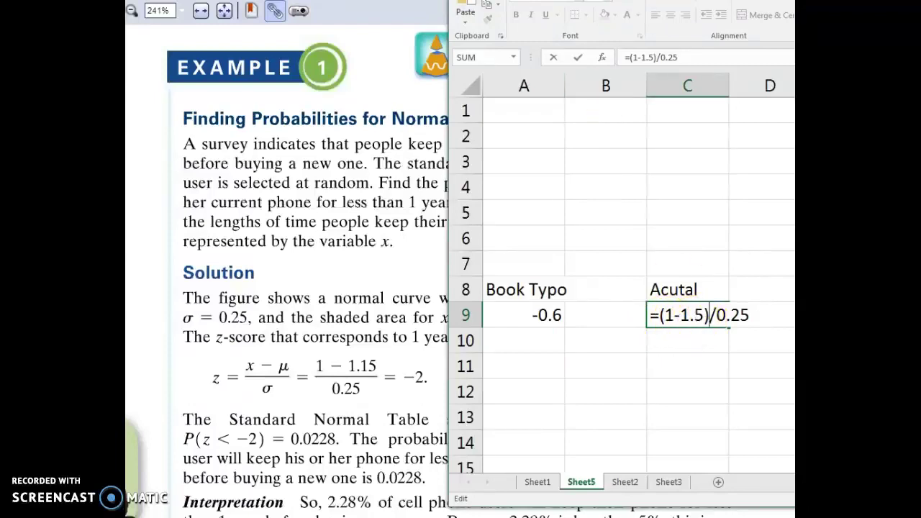
key("alt+Tab")
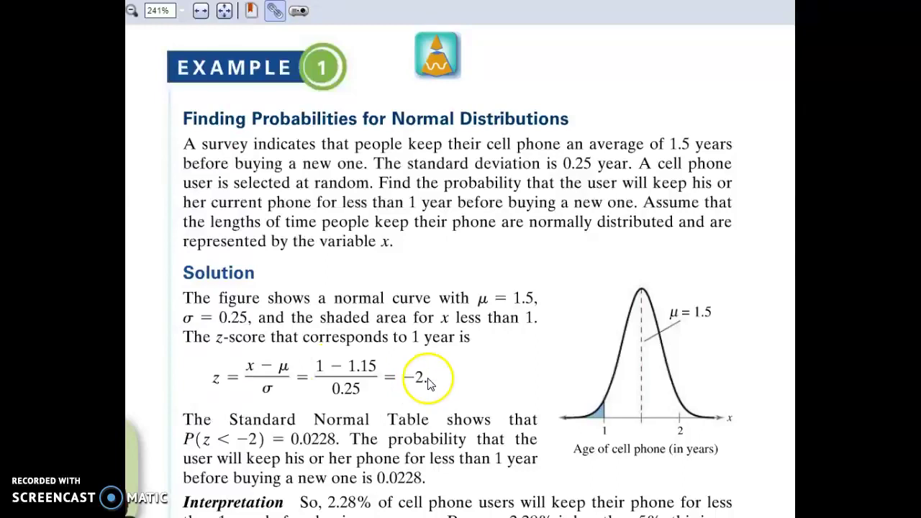
Switch to Sheet1 and maximize the workbook window.
key("alt+Tab")
left_click(538, 480)
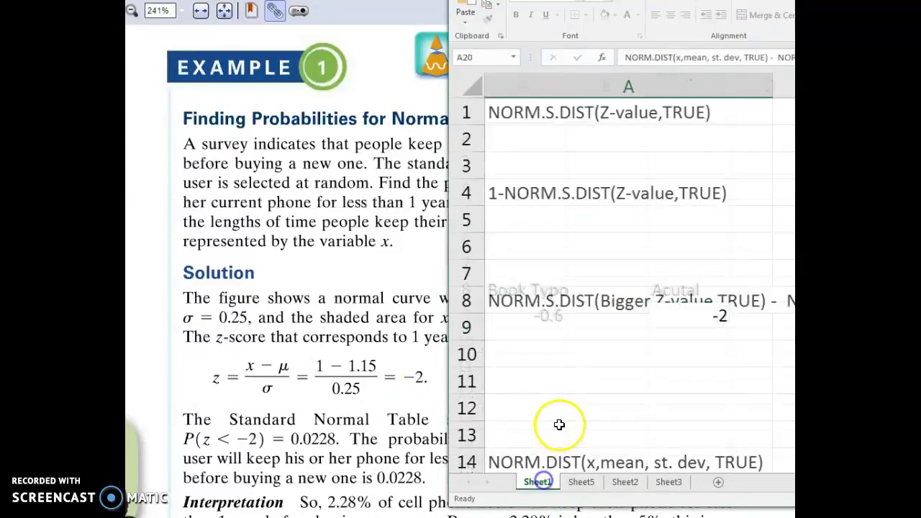
left_click_drag(449, 288, 128, 288)
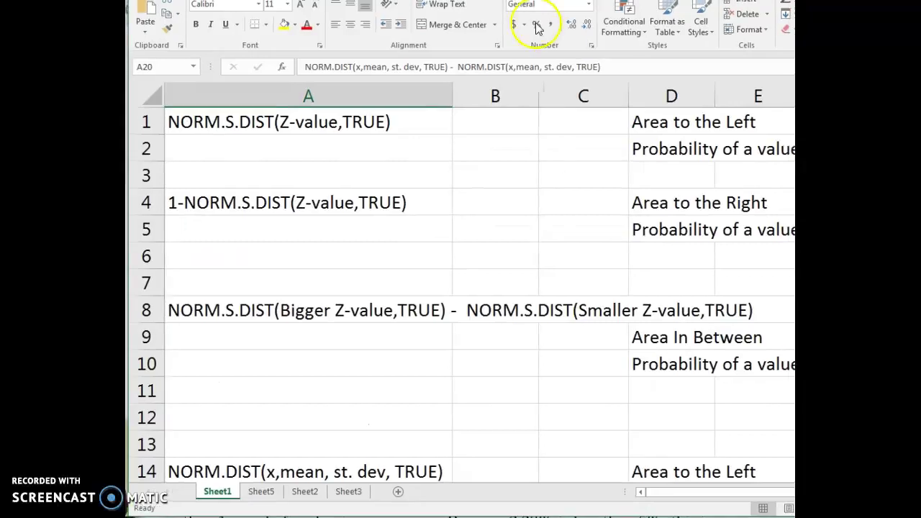
double_click(132, 466)
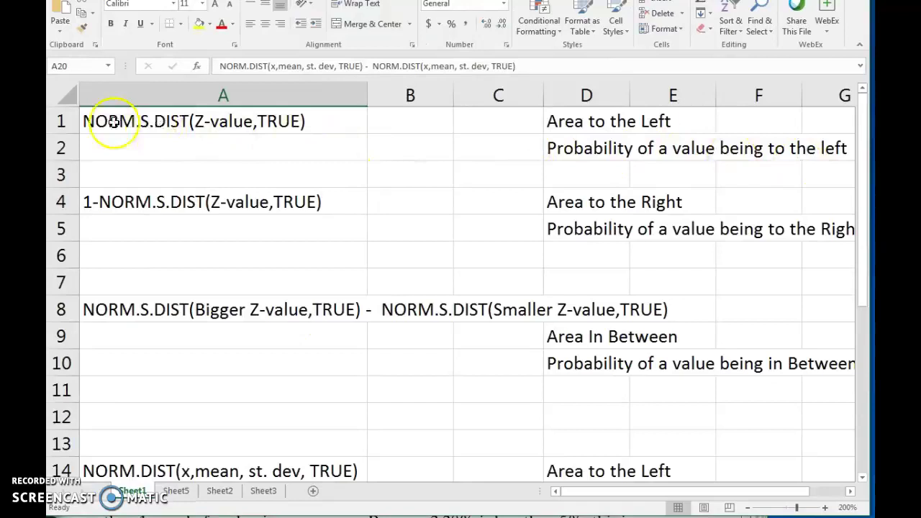
Enter =NORM.S.DIST(-2,TRUE) in A2, returning 0.023, and compare it with the textbook example.
left_click(146, 146)
double_click(147, 146)
type("=norm.s")
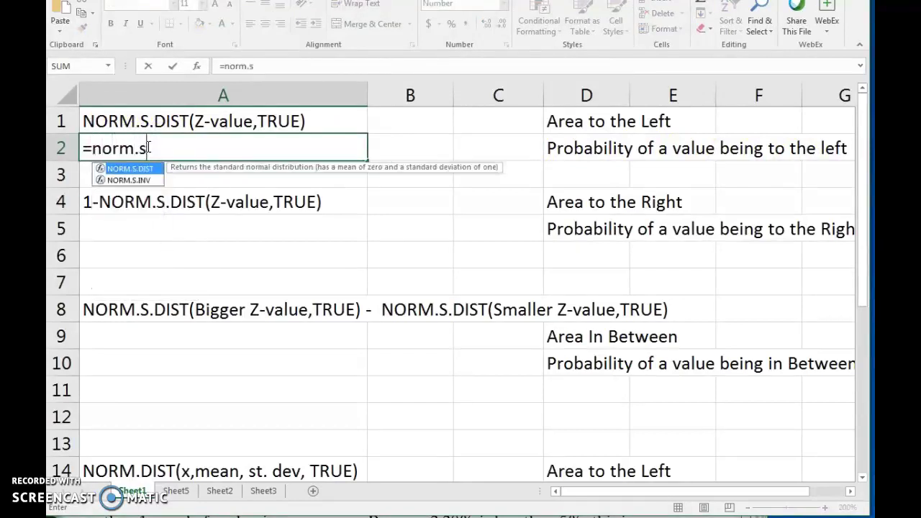
type(".dist(")
left_click(170, 157)
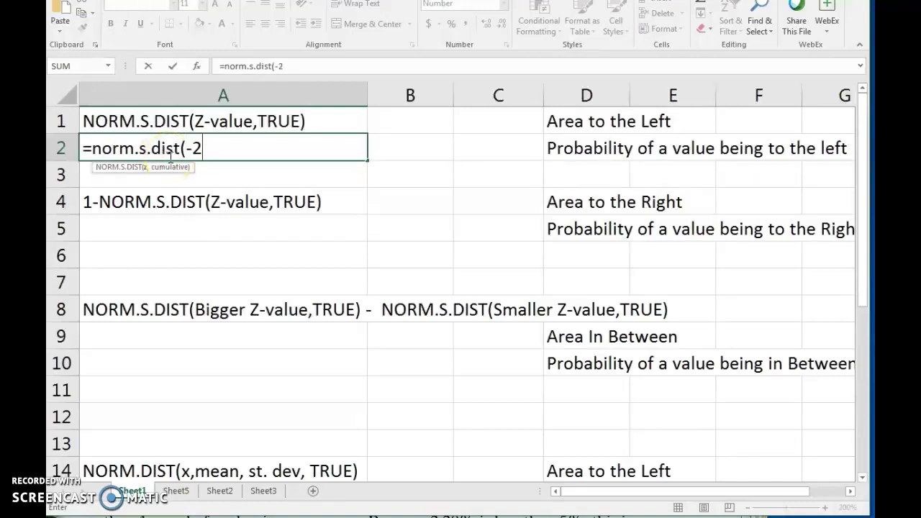
type("-2,true)")
key("Return")
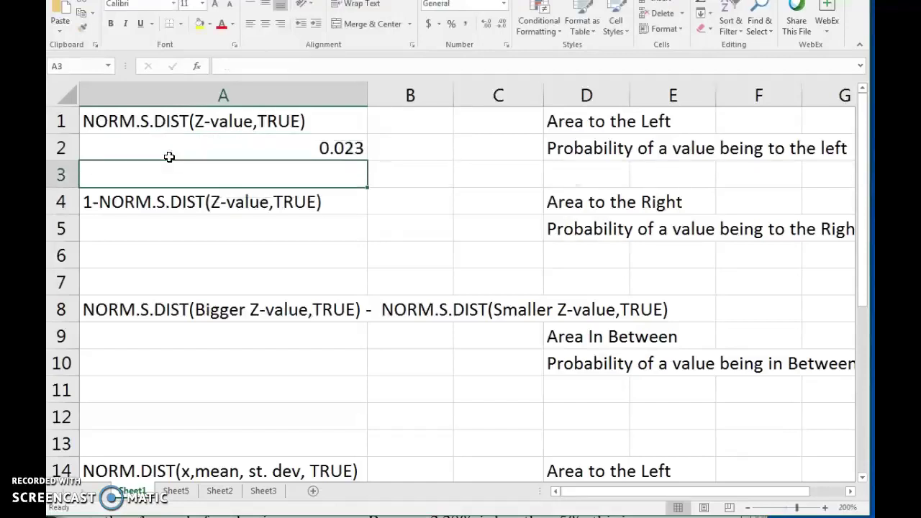
left_click(344, 150)
key("alt+Tab")
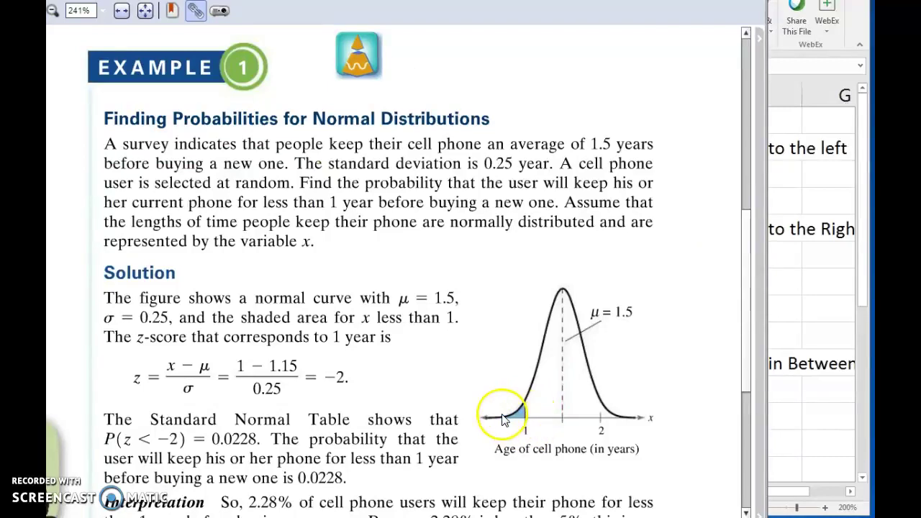
key("alt+Tab")
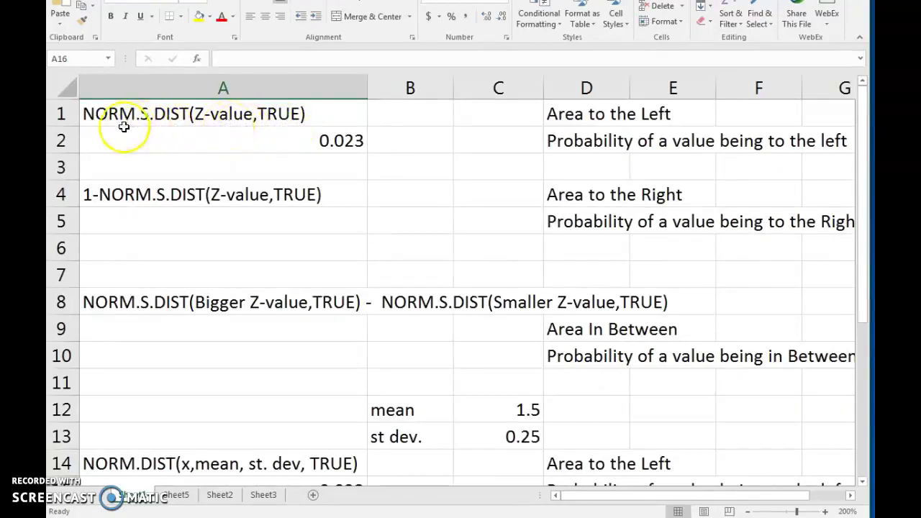
left_click_drag(859, 195, 856, 359)
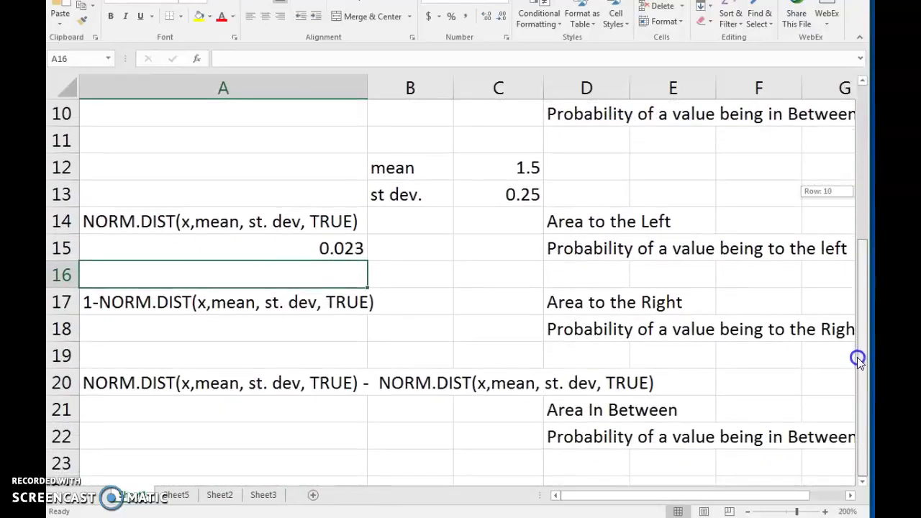
left_click(146, 224)
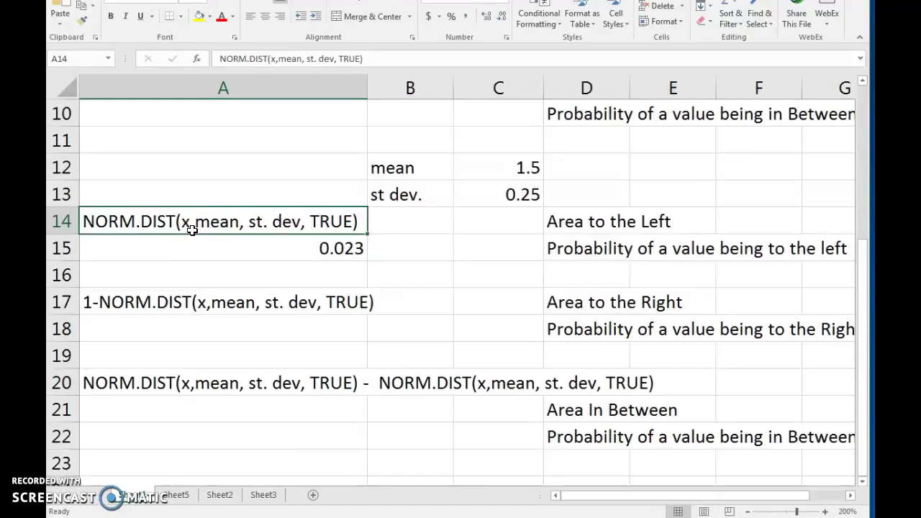
double_click(344, 248)
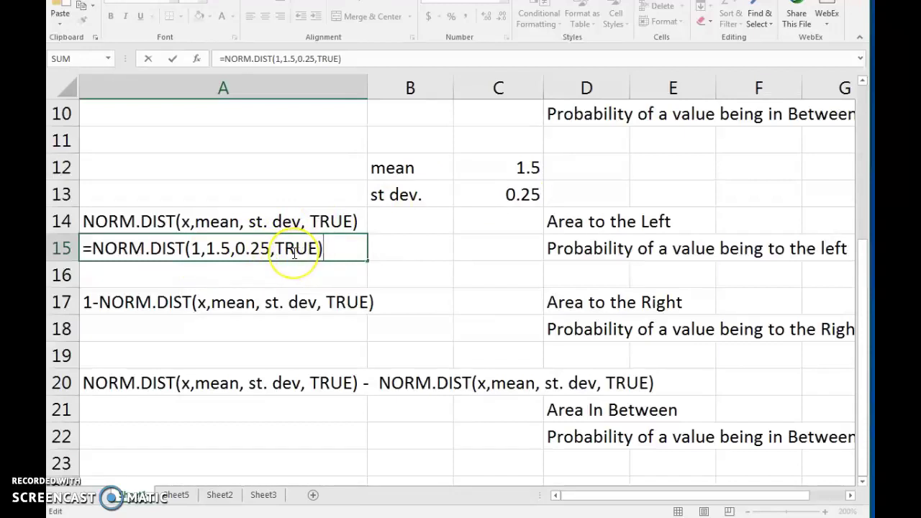
key("Return")
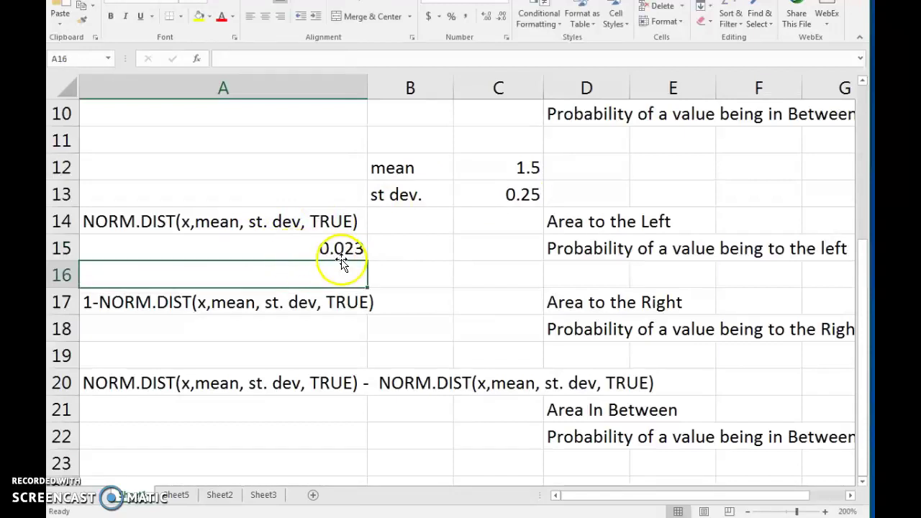
left_click_drag(865, 285, 854, 134)
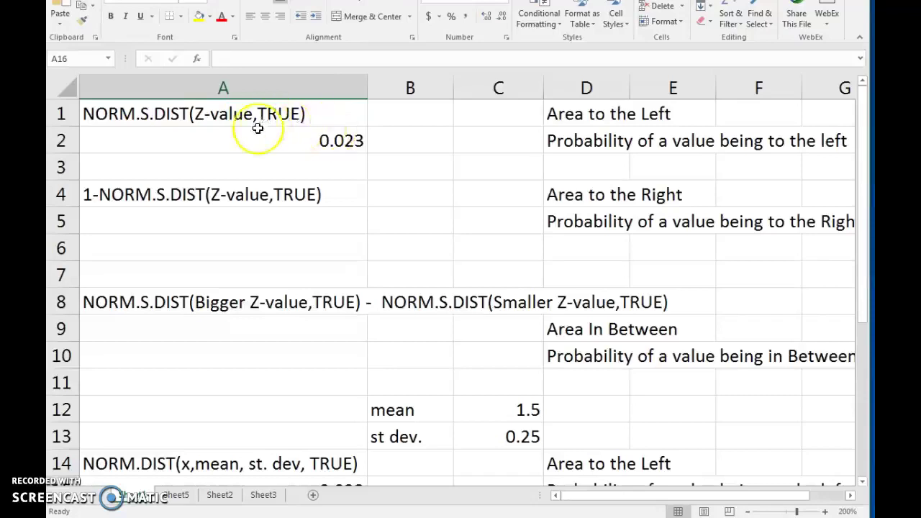
left_click(348, 139)
left_click_drag(863, 149, 867, 311)
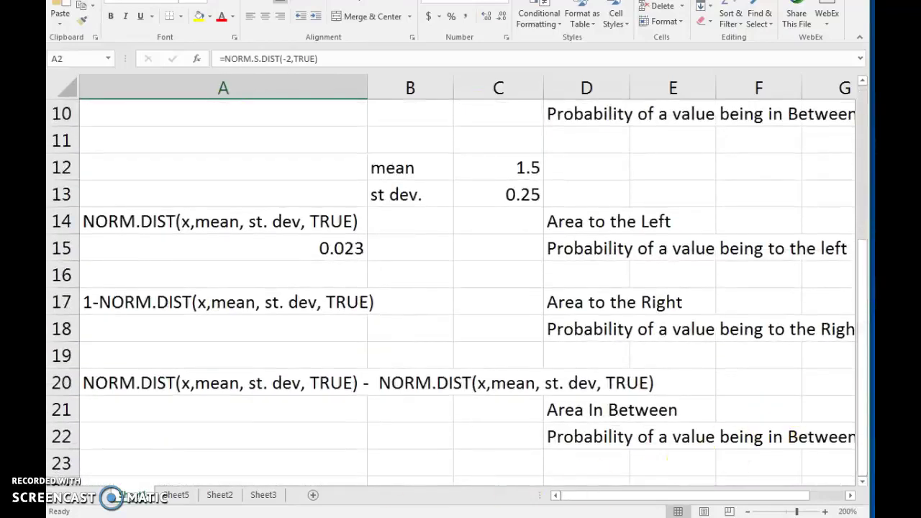
key("alt+Tab")
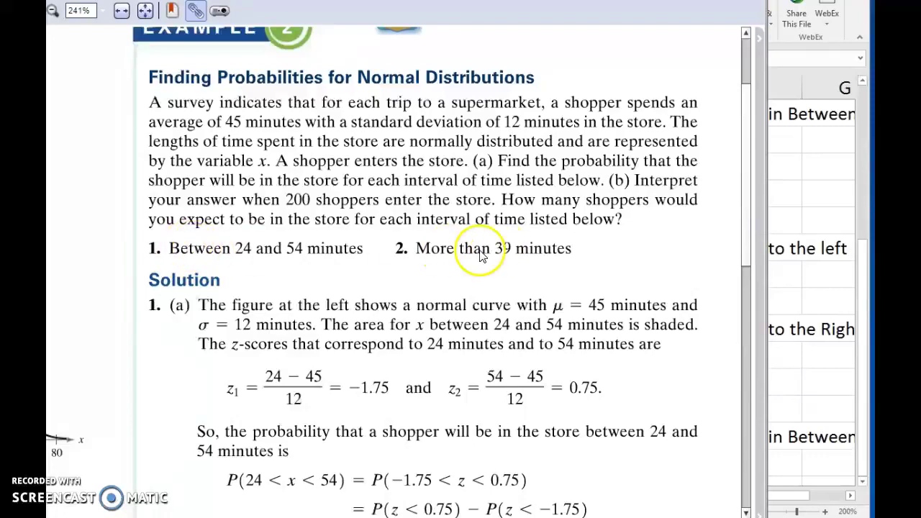
Scroll the PDF to the shaded normal-curve figures and move Acrobat further over Excel.
left_click_drag(746, 214, 740, 314)
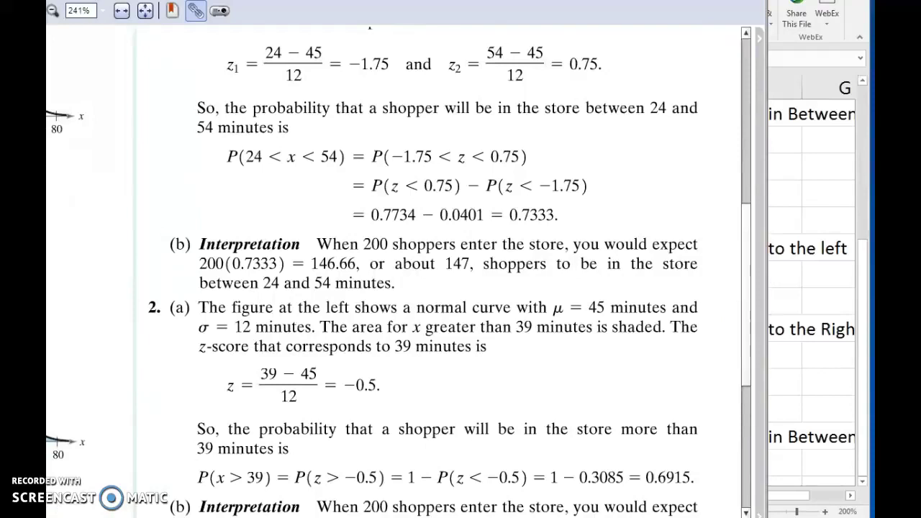
scroll(338, 347, "left", 4)
left_click_drag(129, 1, 177, 2)
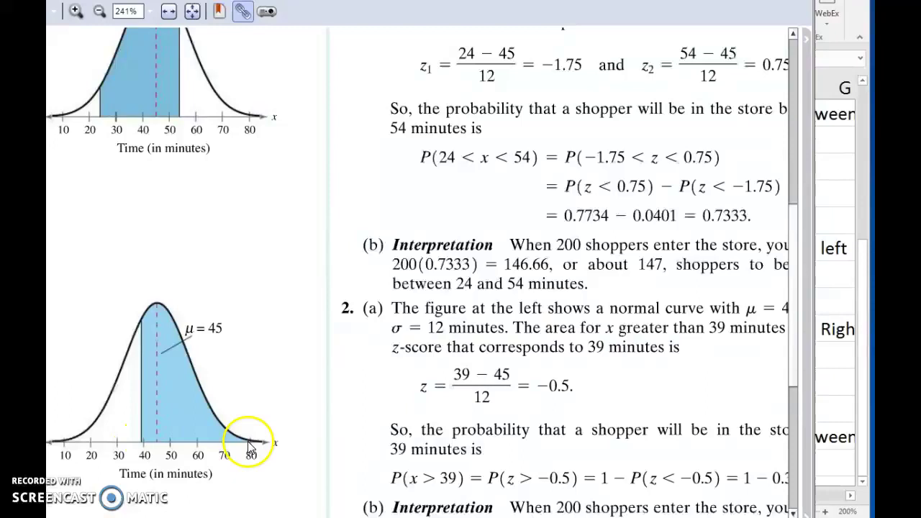
Enter =NORM.DIST(39,45,12,TRUE) in A18, giving 0.308537539.
key("alt+Tab")
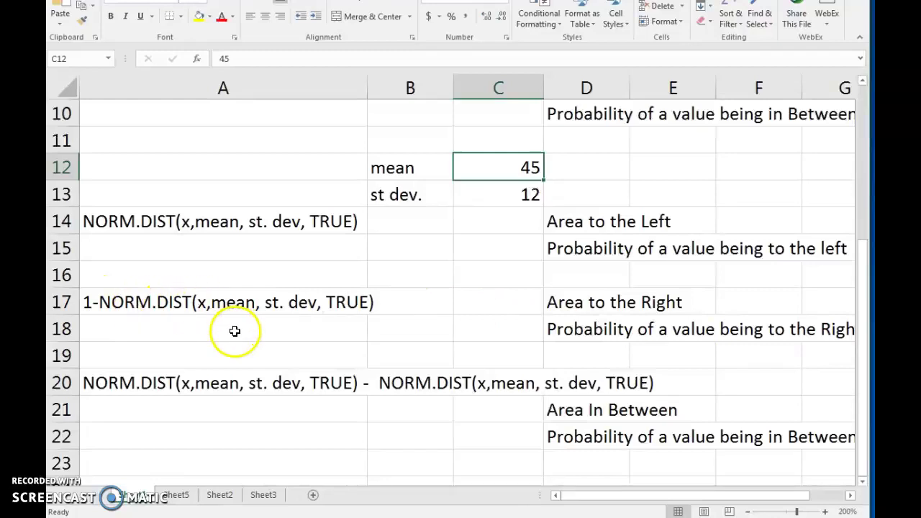
left_click(268, 326)
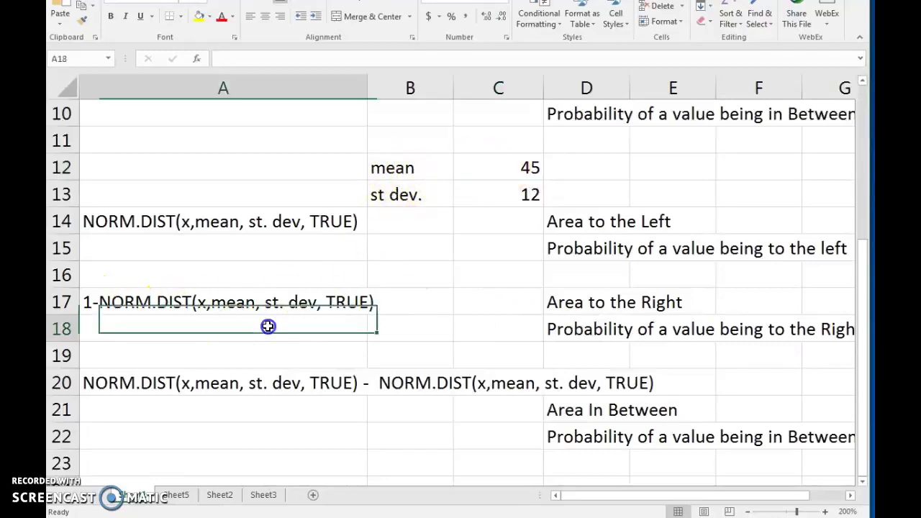
type("=")
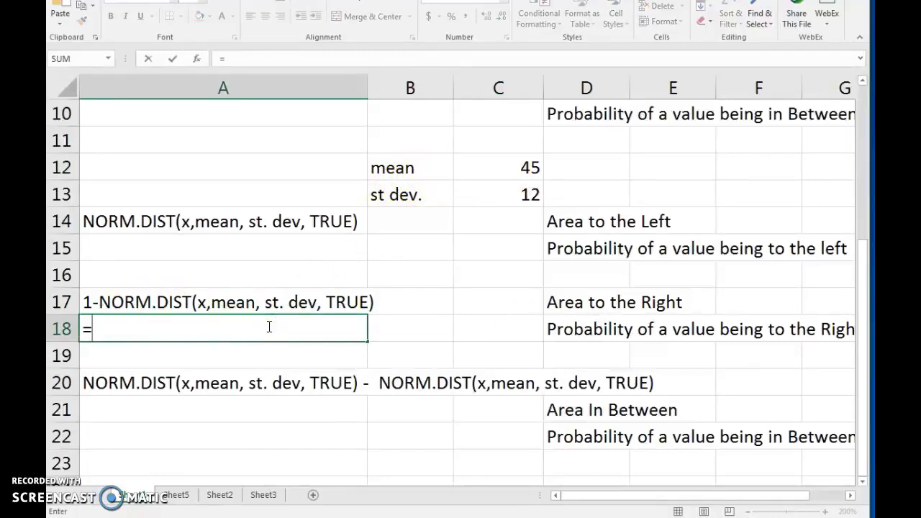
type("Norm.")
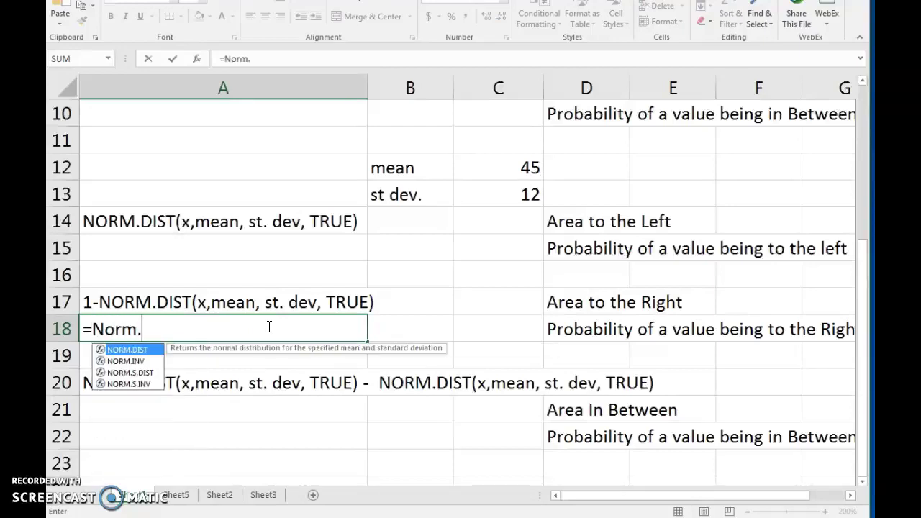
type("dist(39,")
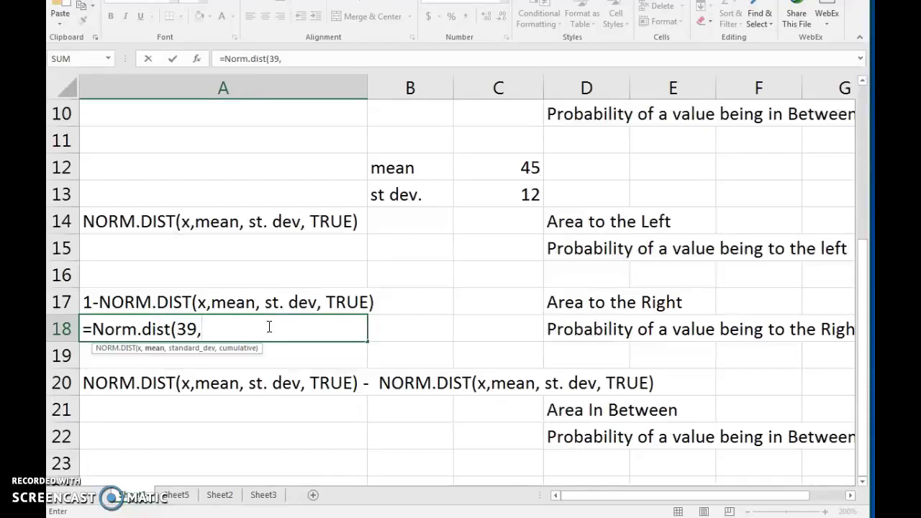
type("45,12")
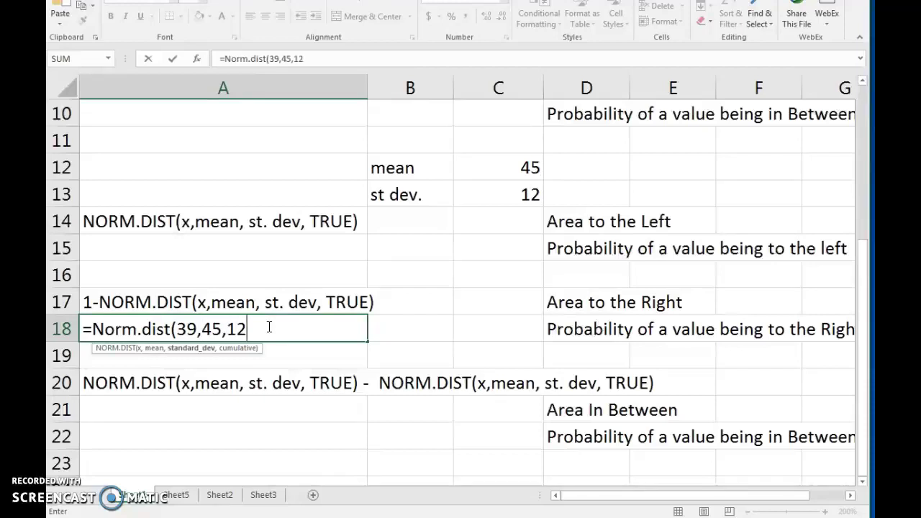
type(",true)")
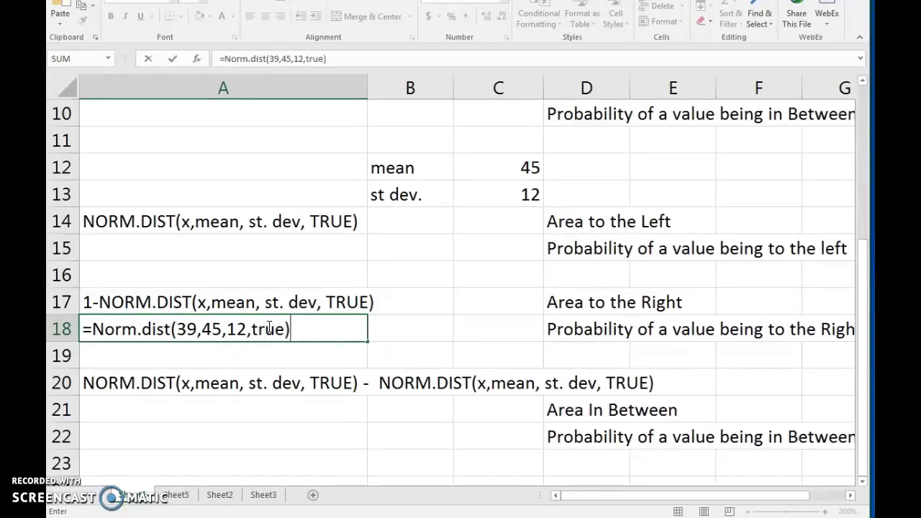
key("Return")
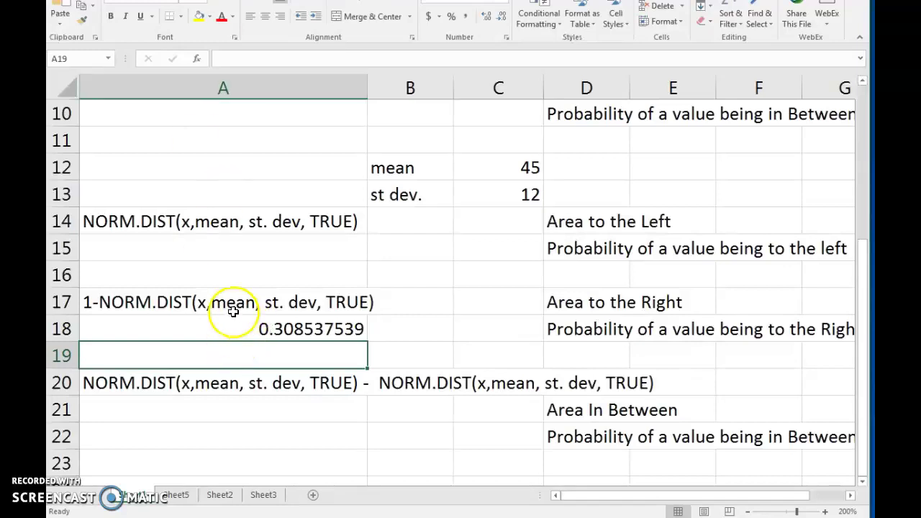
key("alt+Tab")
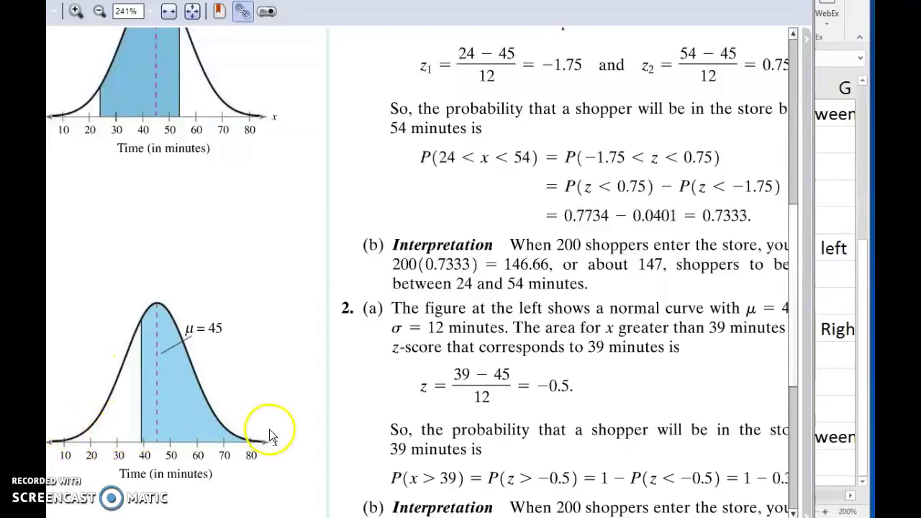
Enter =1-A18 in A19, giving 0.691462461, and go back to the textbook.
left_click(826, 156)
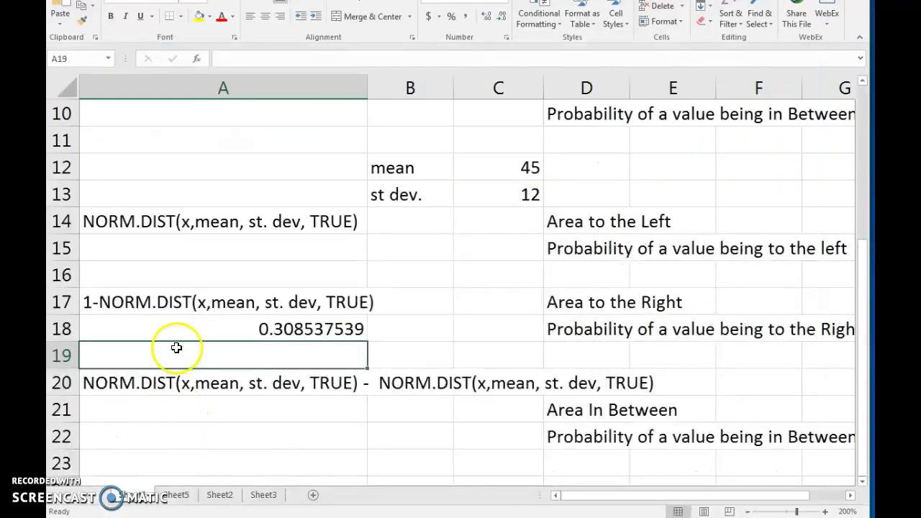
type("=1-a18")
key("Return")
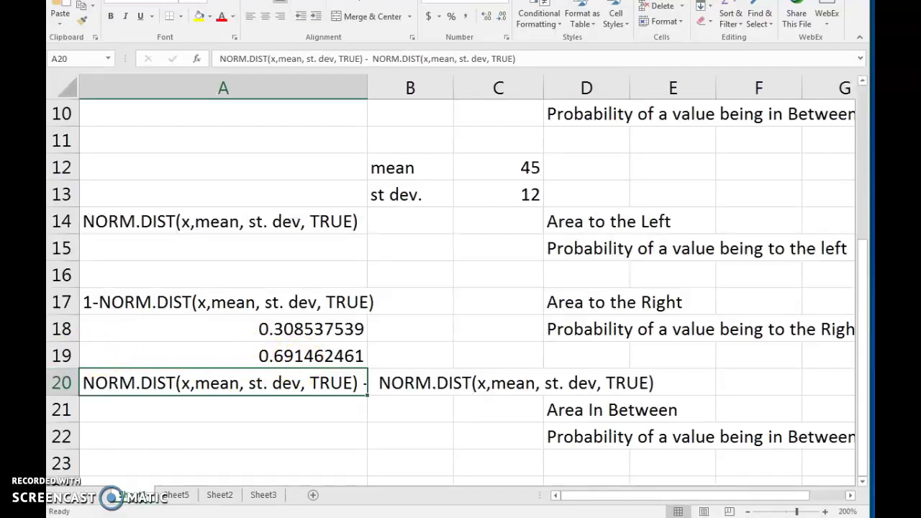
key("alt+Tab")
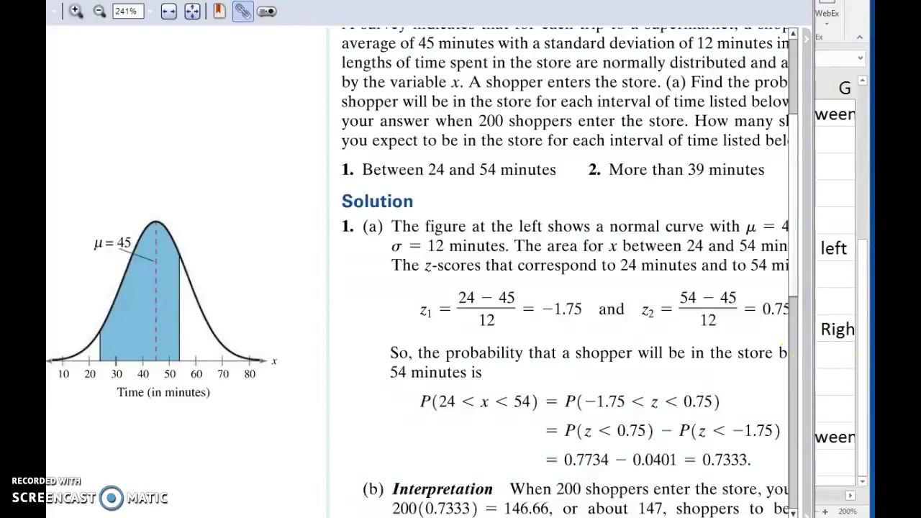
Check A21 (NORM.DIST at 54, 0.7734), A22 (at 24, 0.0401) and A23's =A21-A22 (0.7333).
key("alt+Tab")
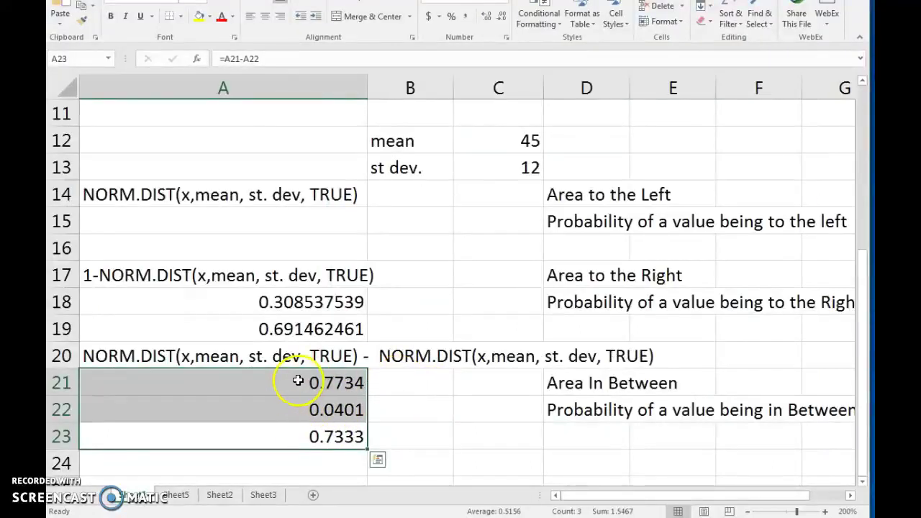
left_click(380, 380)
left_click(334, 382)
double_click(153, 383)
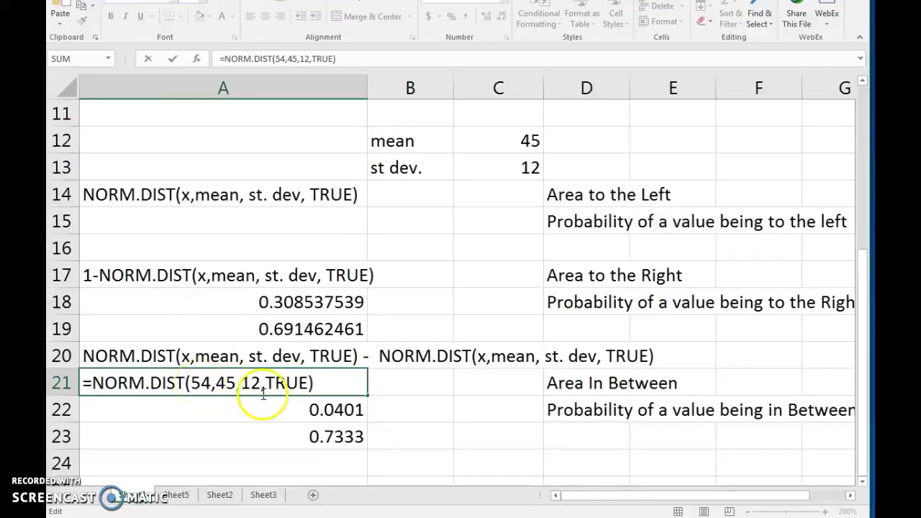
key("Return")
double_click(335, 409)
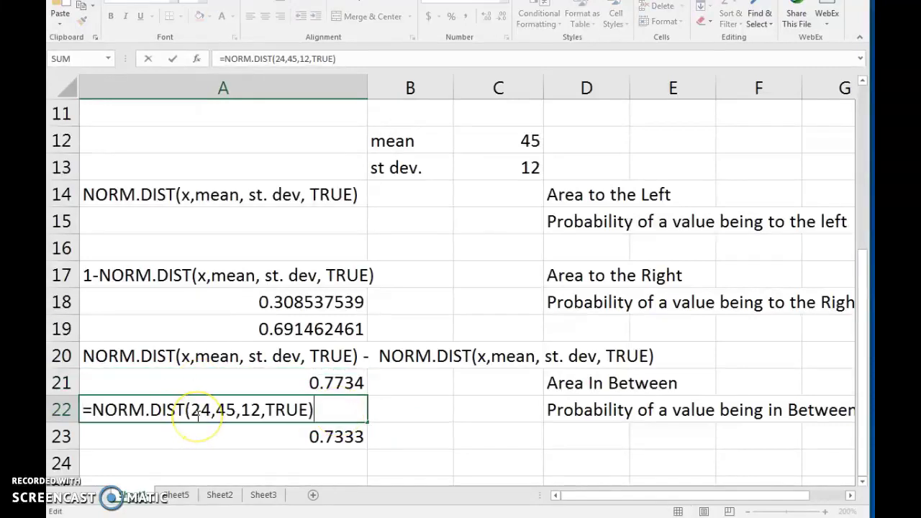
key("Return")
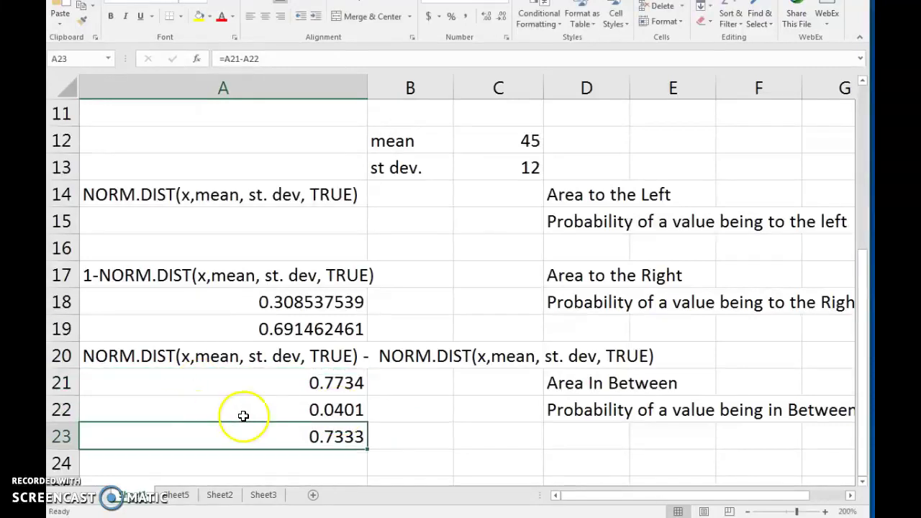
double_click(342, 437)
left_click(114, 442)
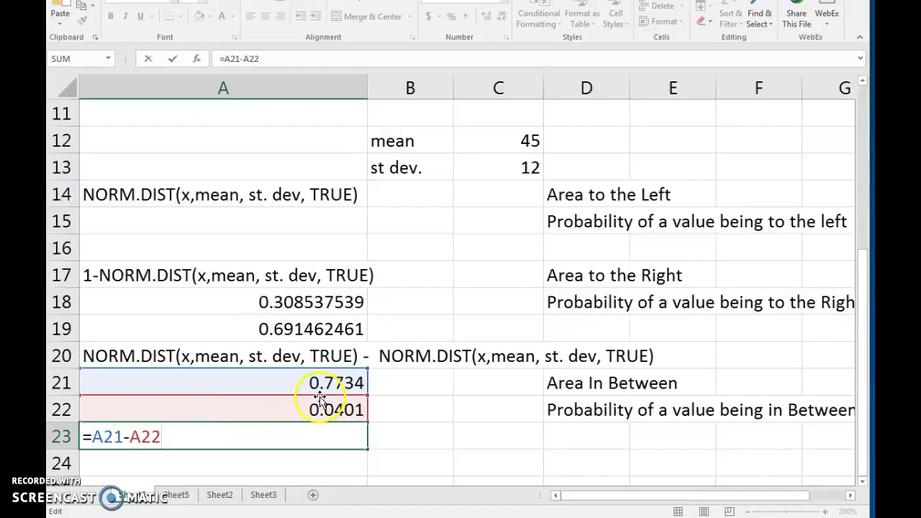
key("Return")
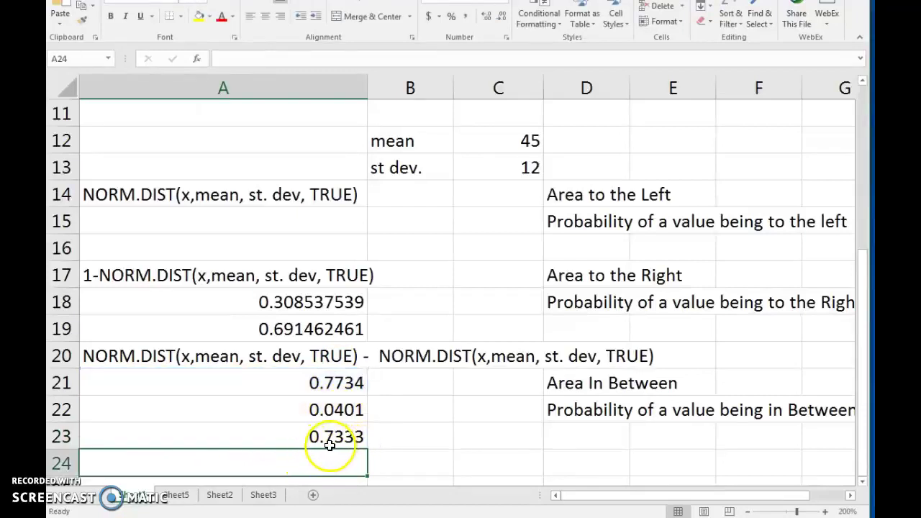
Glance at the textbook solution, then show MathXL question 5.2.1 with P(x < 82) = 0.0808.
key("alt+Tab")
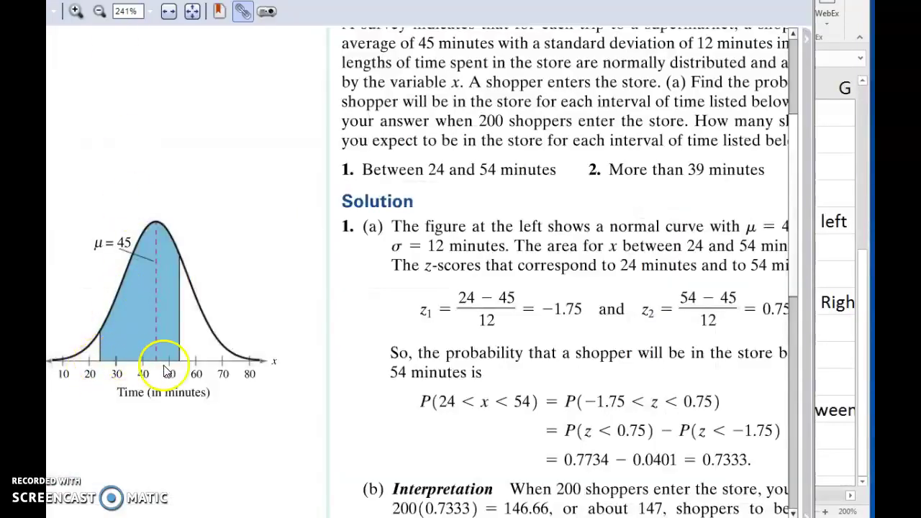
key("alt+Tab")
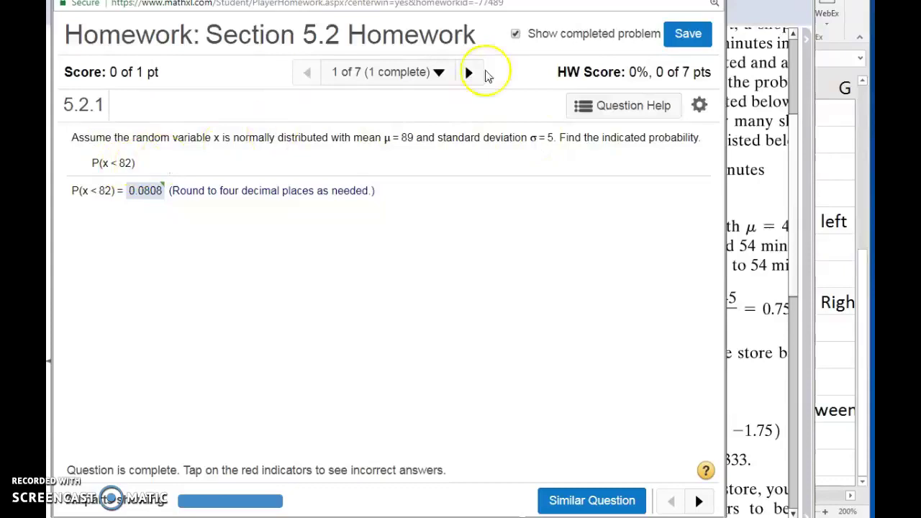
Page through the answered questions via 5.2.5 to soft drink question 5.2.8, then return to Excel.
left_click(471, 75)
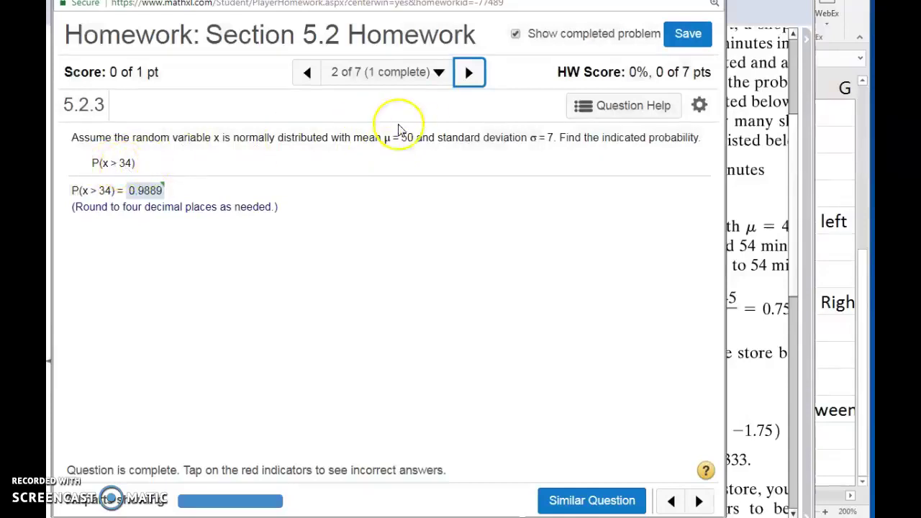
left_click(469, 72)
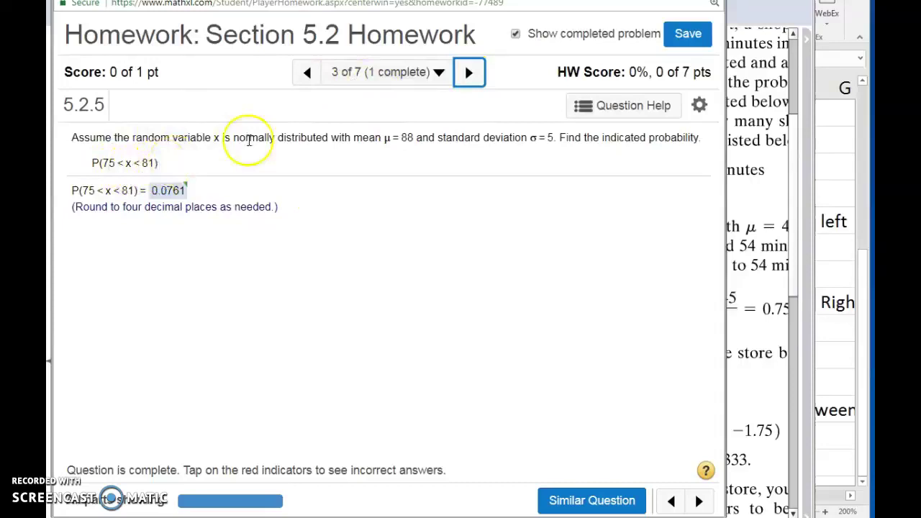
left_click(468, 75)
left_click(282, 236)
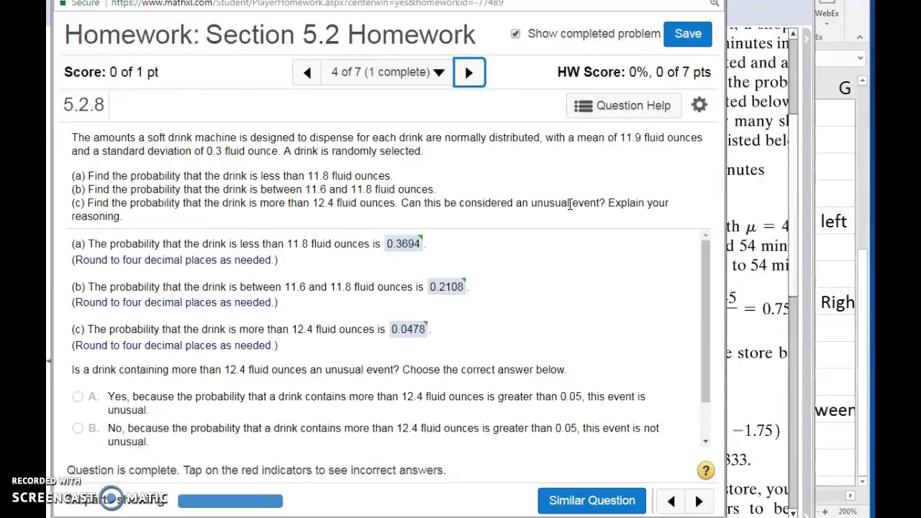
left_click(824, 256)
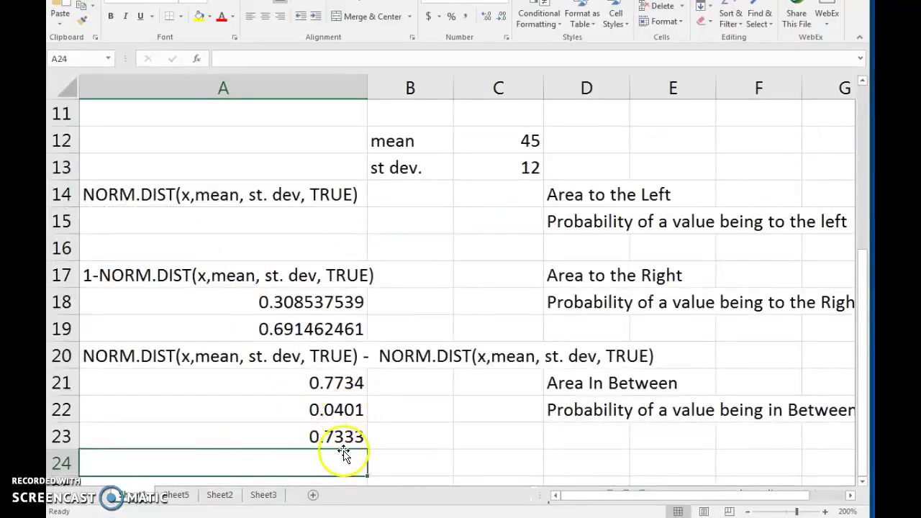
Inspect A22's =NORM.DIST(24,45,12,TRUE), then go back to MathXL reading question 5.2.9-T.
left_click(338, 409)
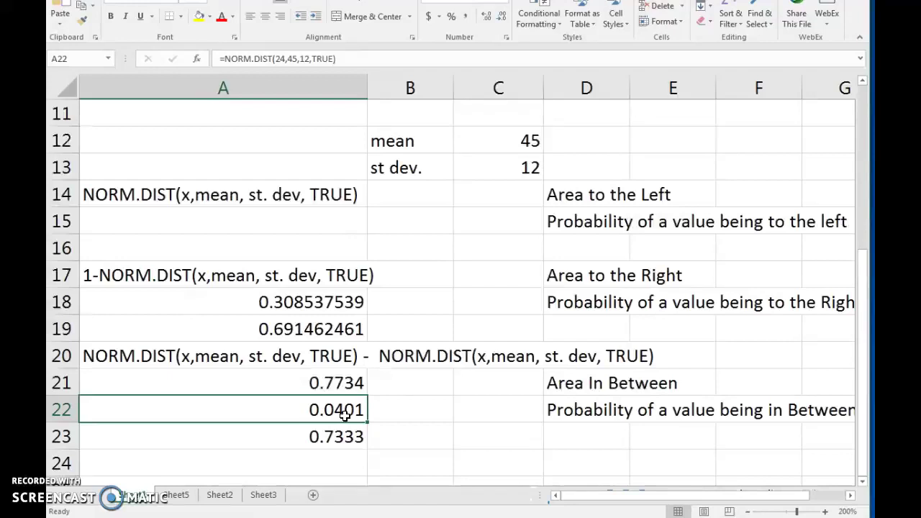
left_click(237, 415)
key("alt+Tab")
left_click(104, 143)
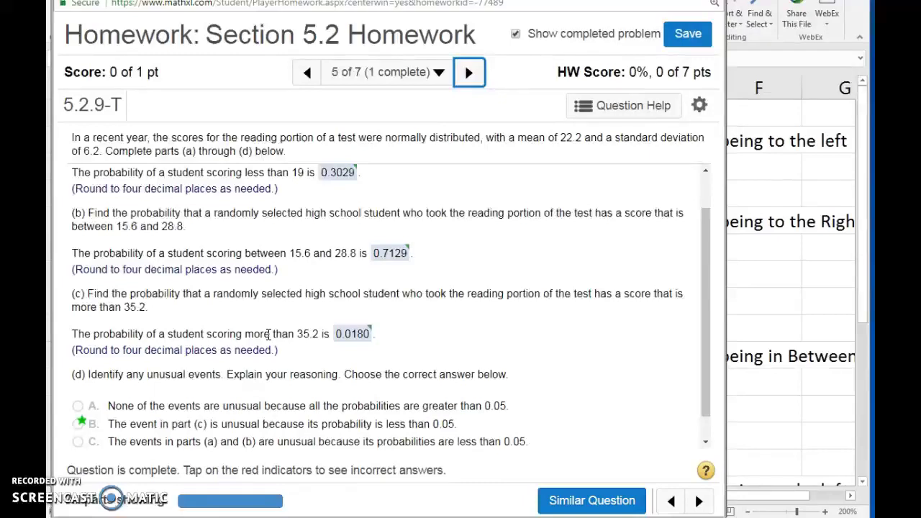
Advance to SAT question 5.2.17 and view Excel's right-tail result 0.3337 above 550.
left_click(469, 79)
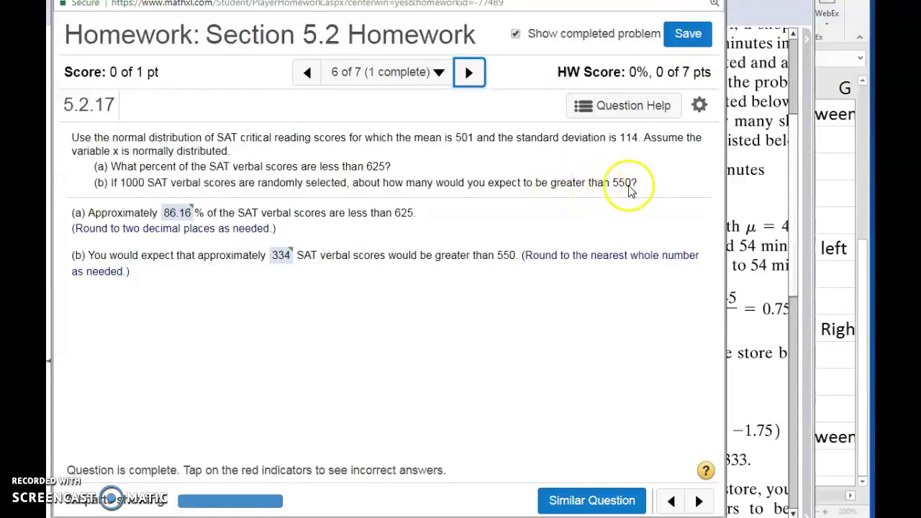
left_click(833, 267)
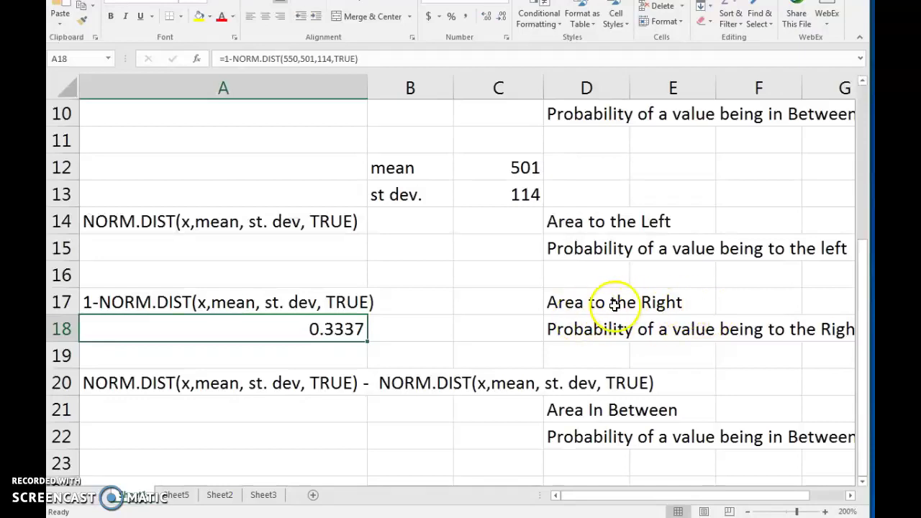
double_click(345, 329)
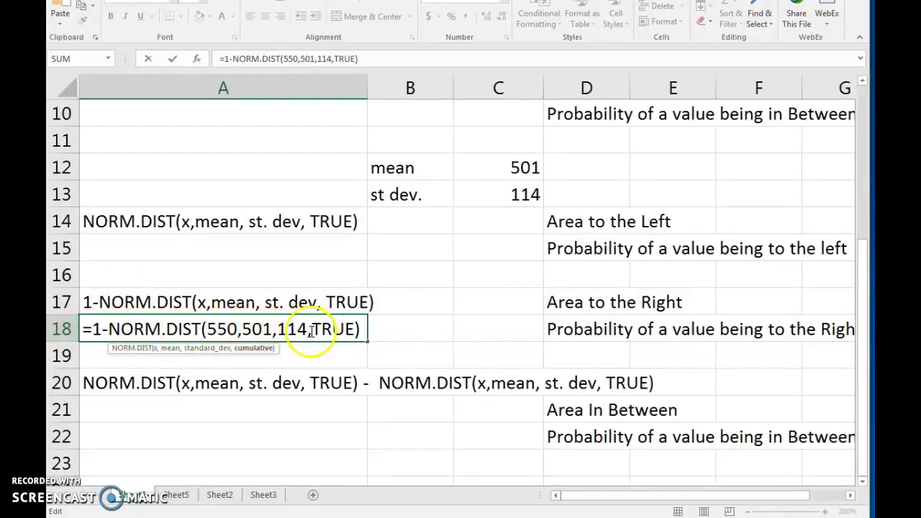
left_click(350, 346)
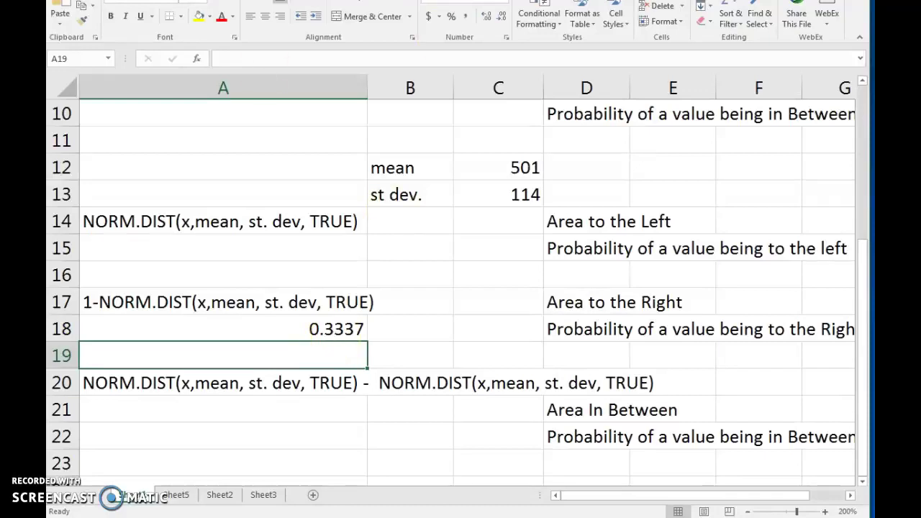
Enter =1000*A18 in A19, giving 333.6616324 expected scores above 550.
key("alt+Tab")
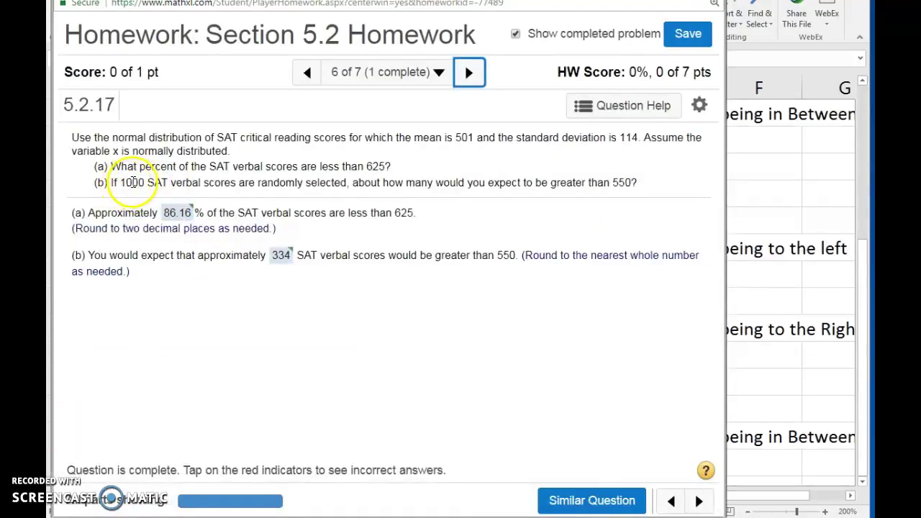
left_click(779, 301)
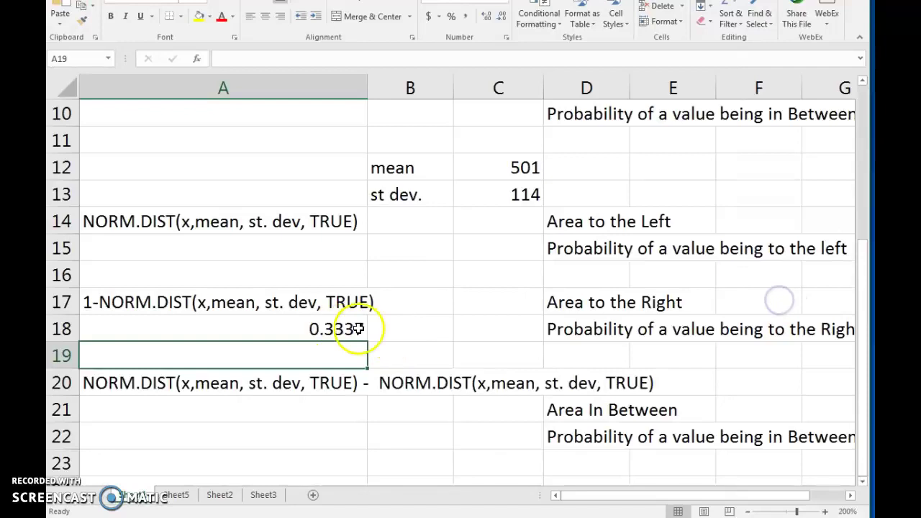
left_click(335, 352)
type("=")
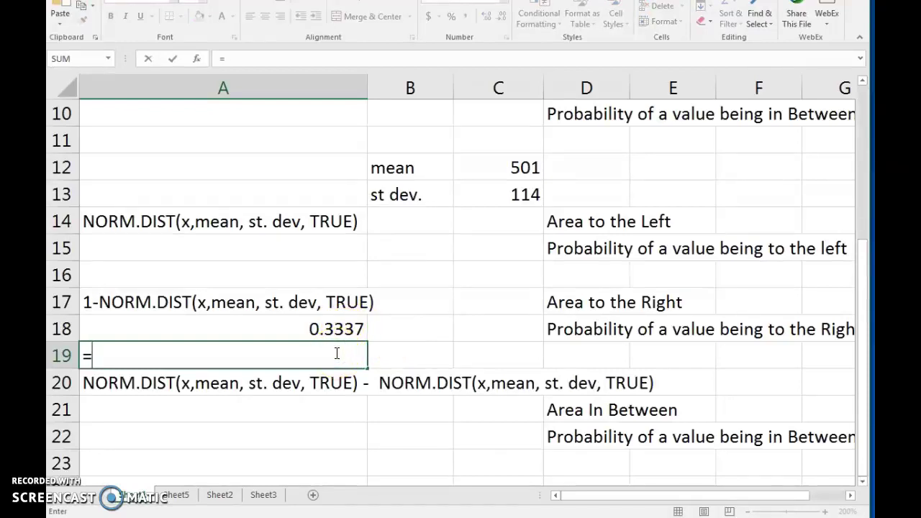
type("1000")
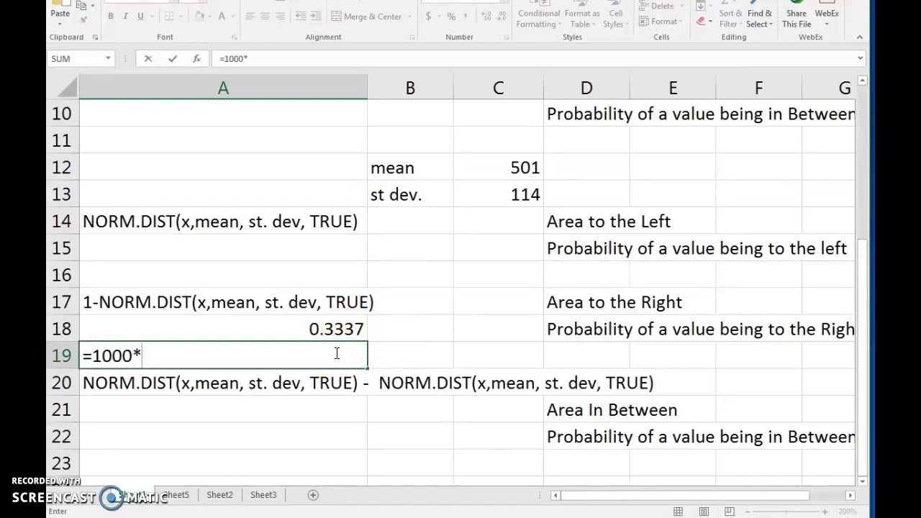
type("*a18")
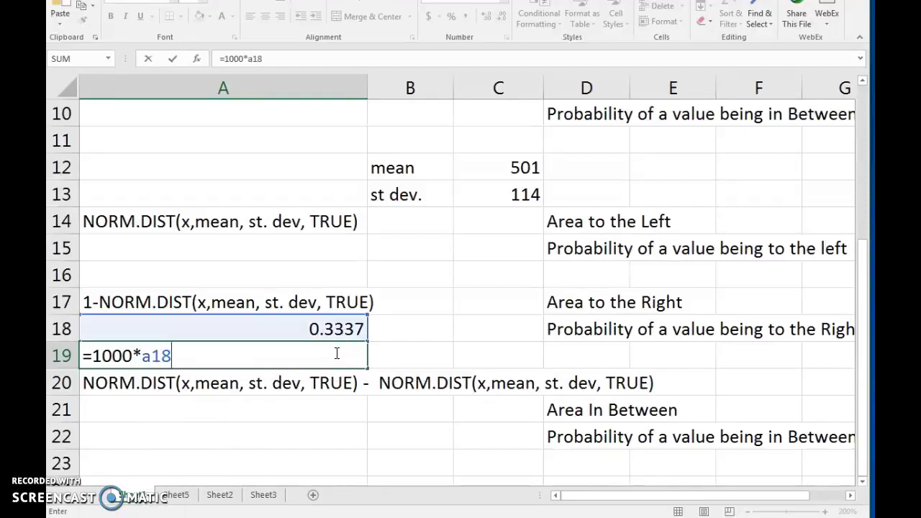
key("Return")
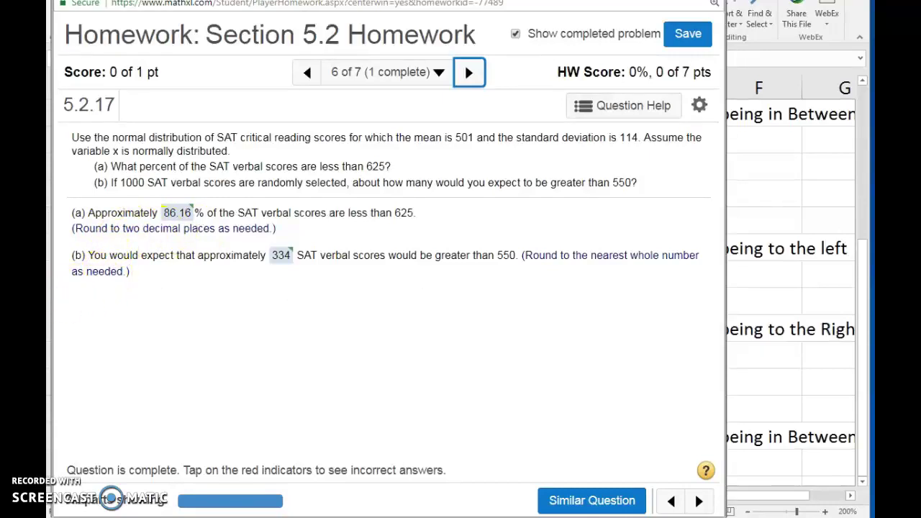
Move to cholesterol question 5.2.19 and compare its answers, 76.01% and 31, with Excel.
key("Return")
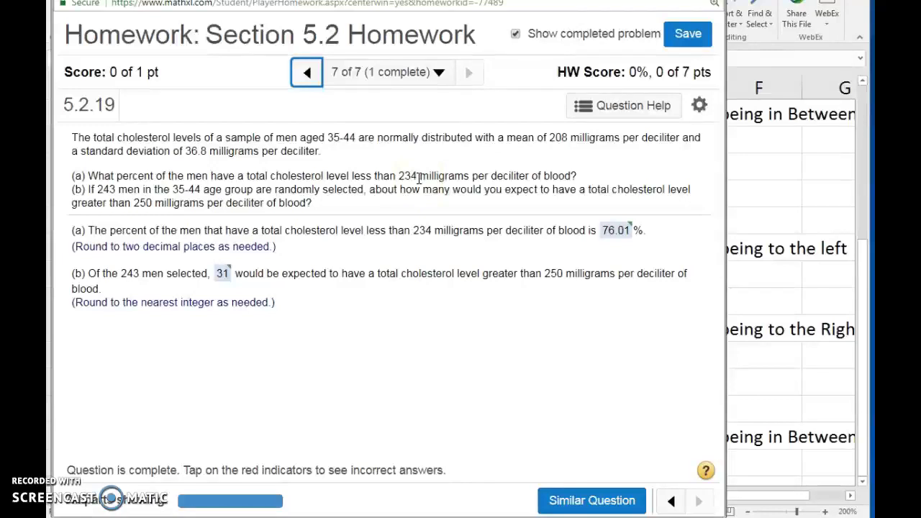
left_click(791, 275)
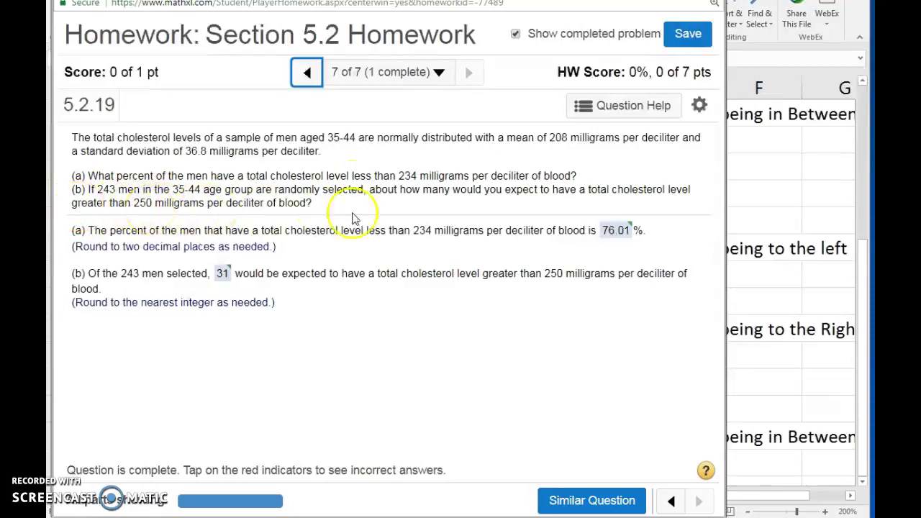
left_click(759, 355)
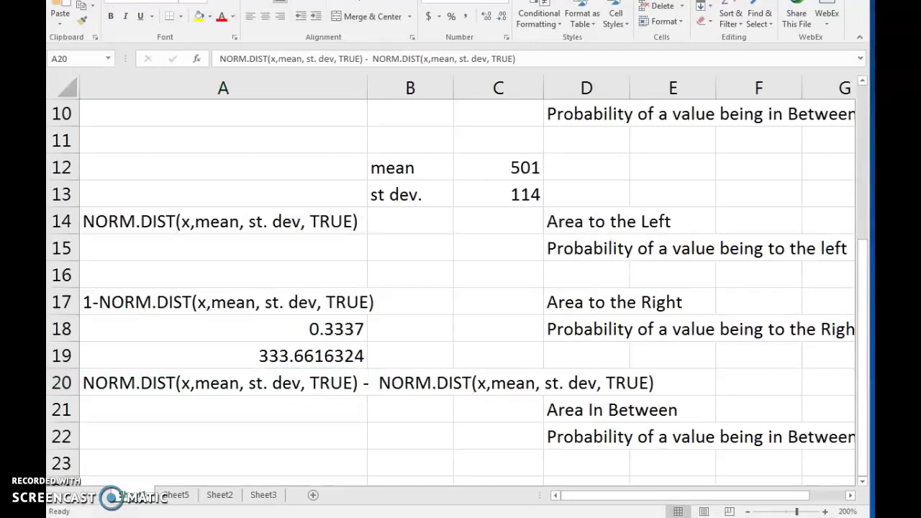
key("alt+Tab")
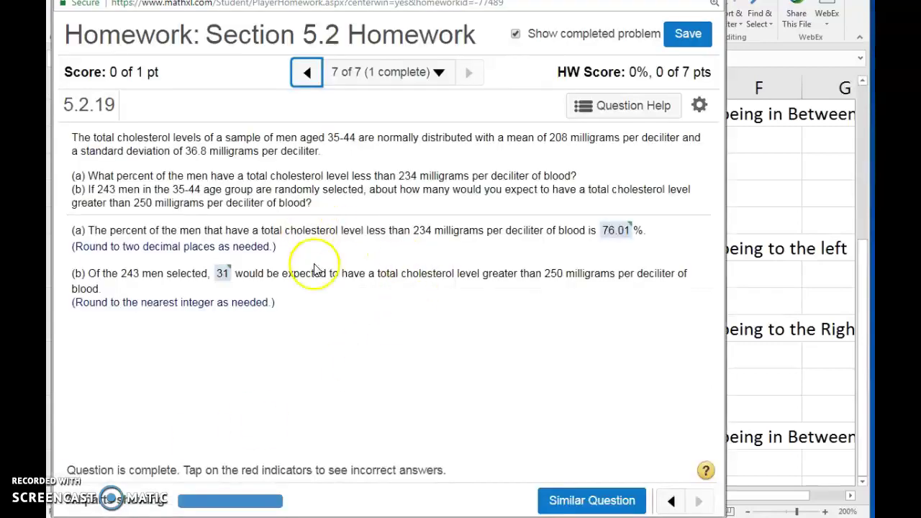